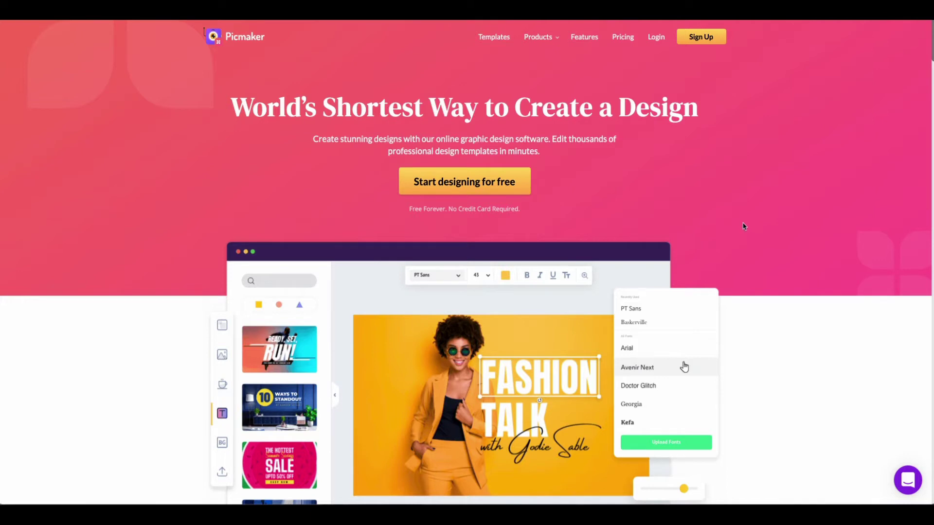
Step: Scroll down through the Picmaker landing page to review its content
scroll(745, 227, down, 2)
scroll(743, 227, down, 2)
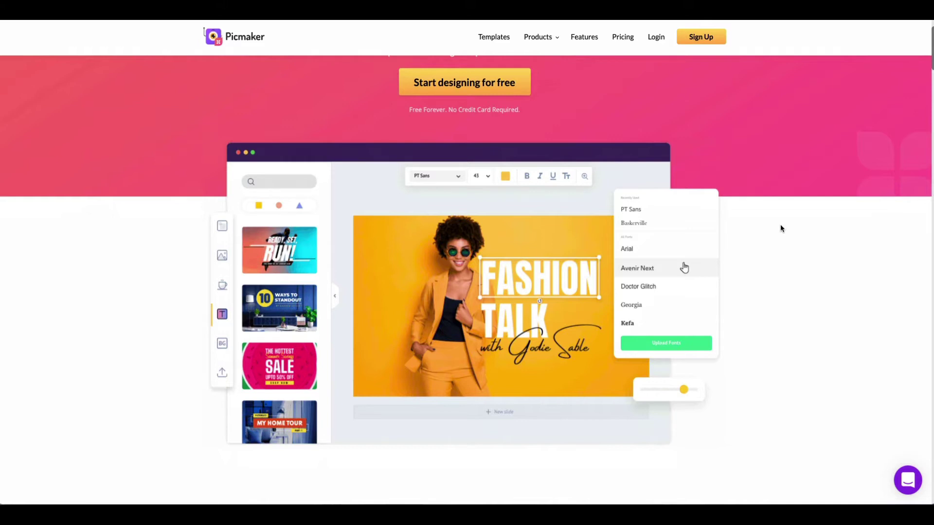
scroll(782, 229, down, 4)
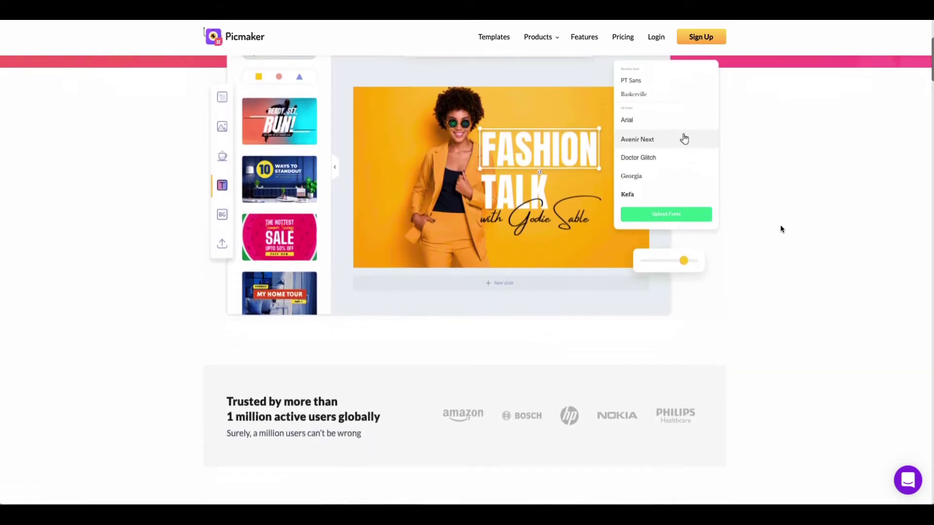
scroll(782, 228, down, 10)
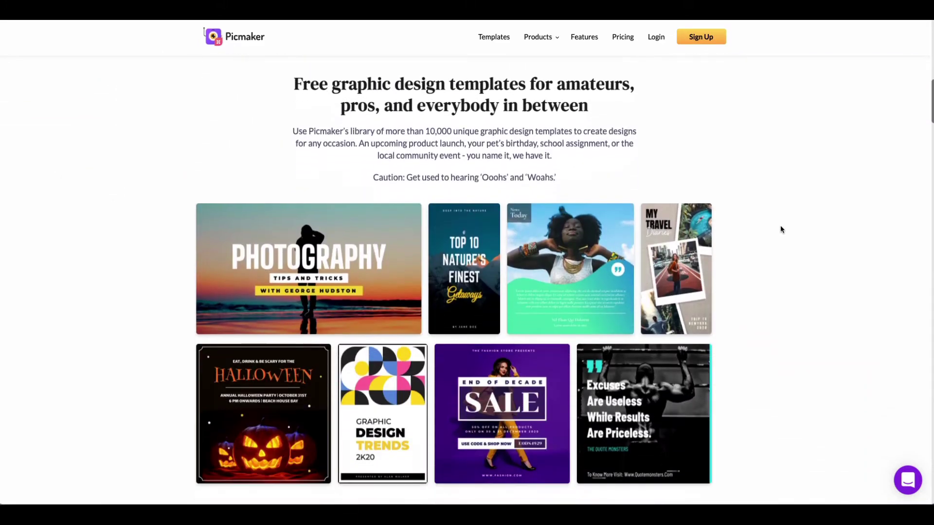
scroll(781, 227, down, 5)
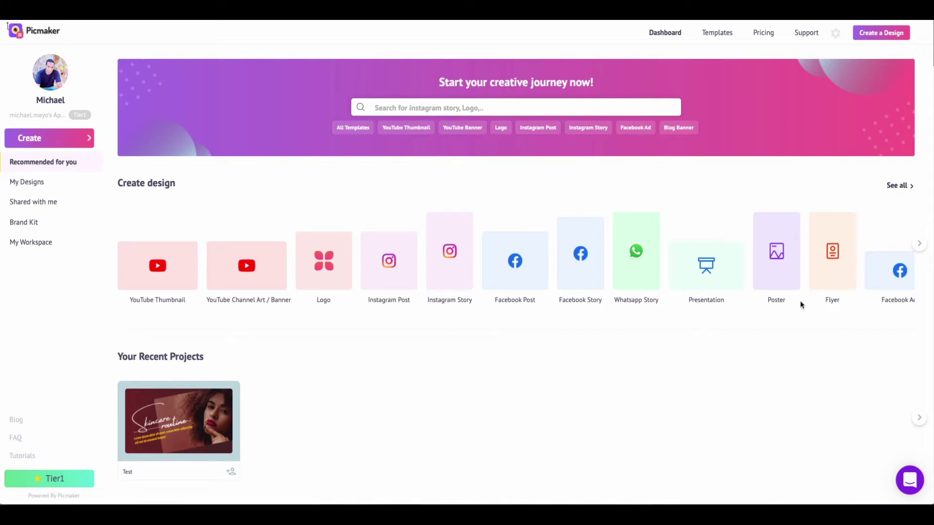
Step: Page twice through the design-format carousel, then go to My Designs
click(919, 244)
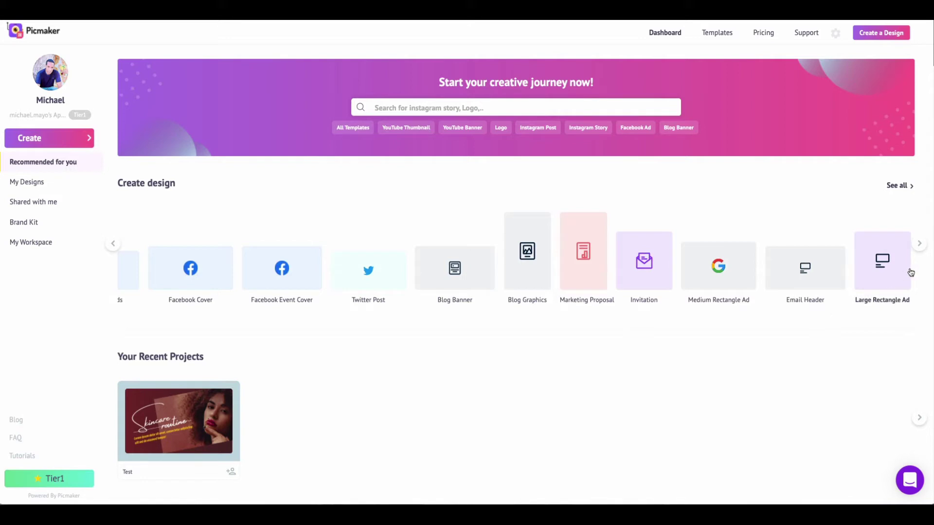
click(919, 245)
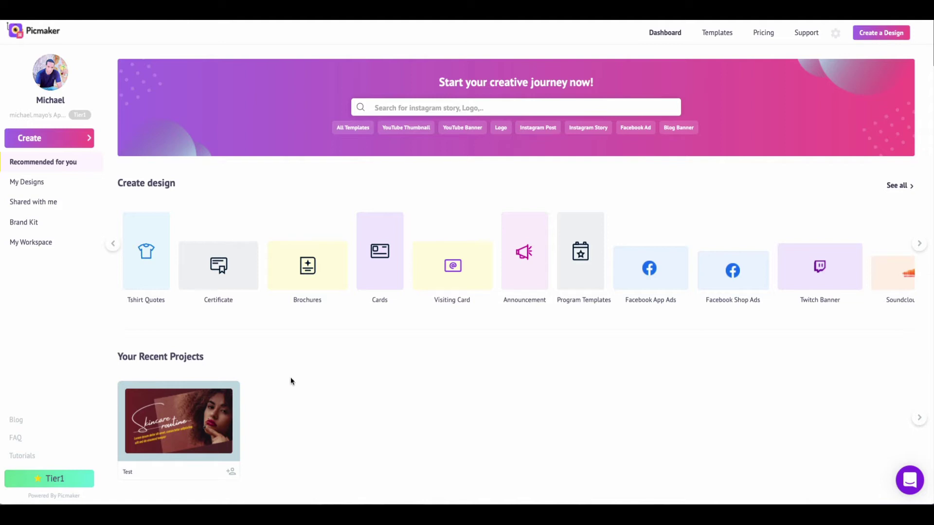
click(31, 188)
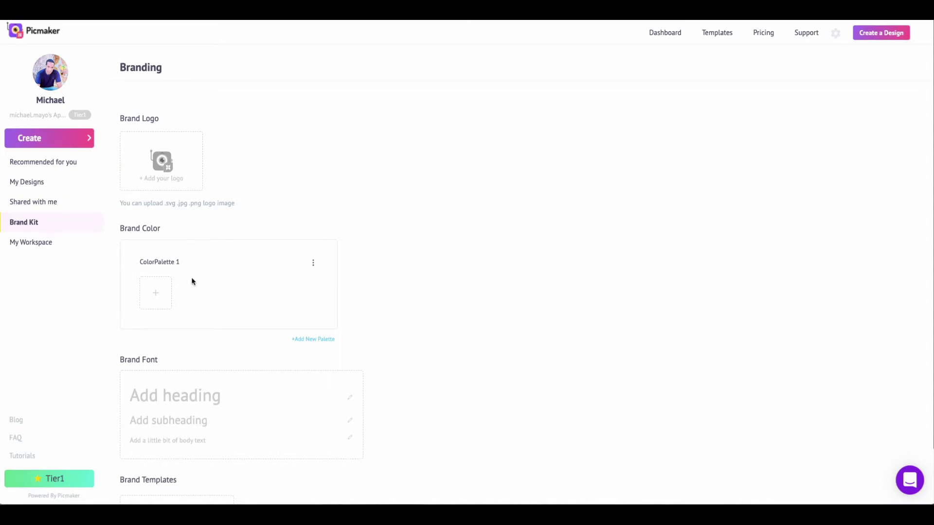
Step: Scroll down the Branding page past its empty brand kit sections
scroll(197, 296, down, 2)
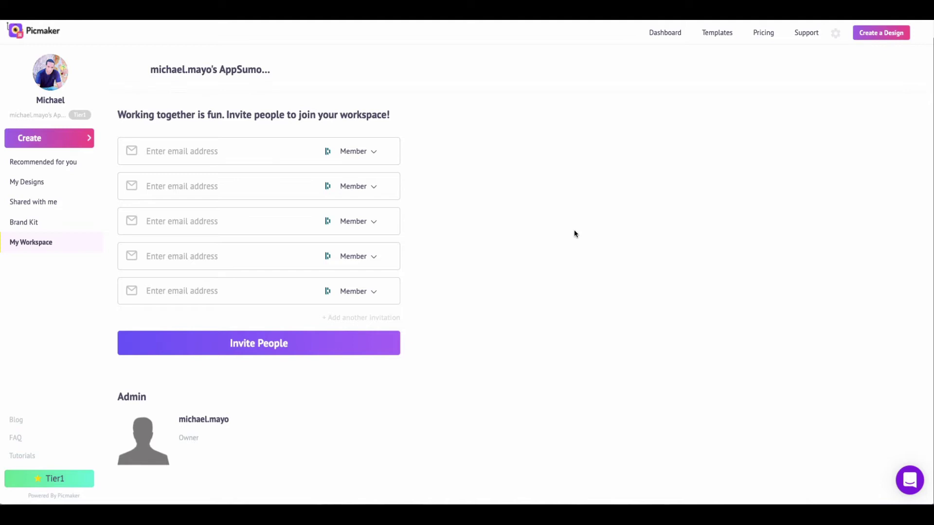
Step: Leave the first invitation row's role set to Member
click(375, 153)
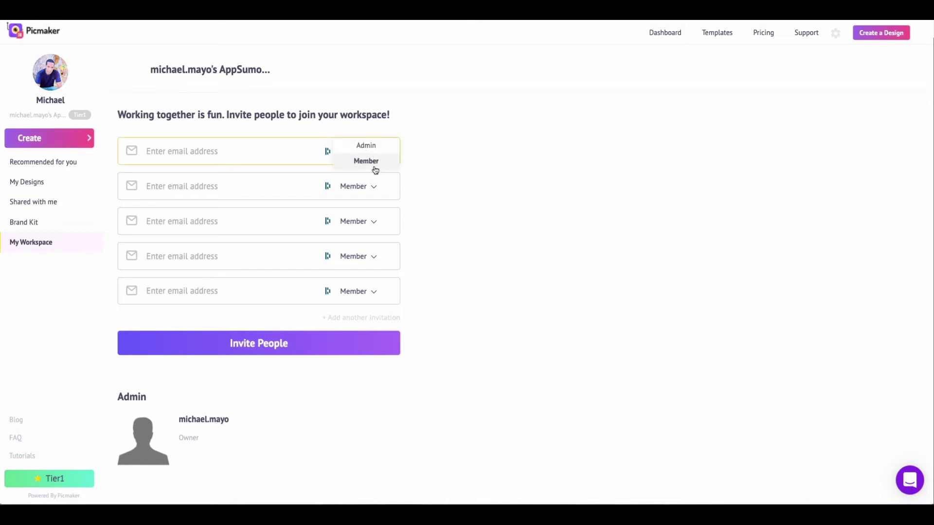
click(466, 165)
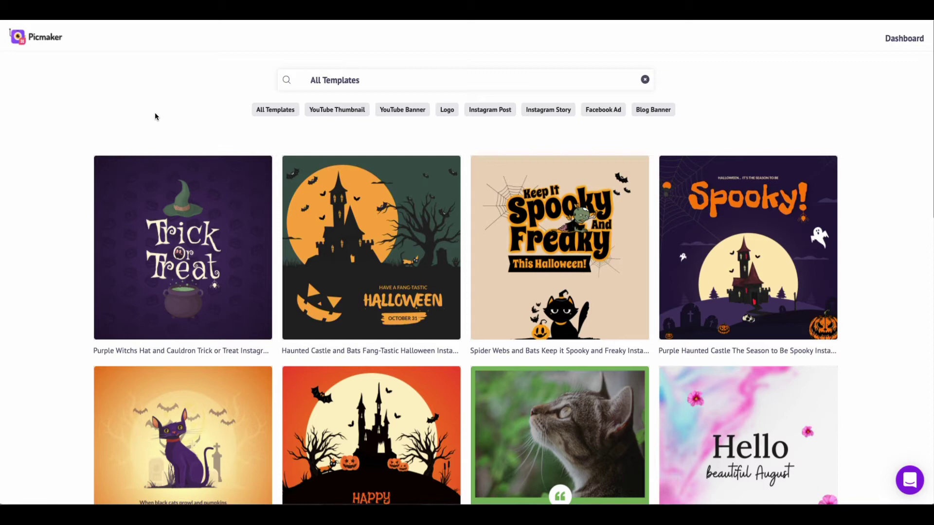
Step: Browse the template gallery and clear the mistyped 'dof' from the search box
scroll(155, 114, down, 1)
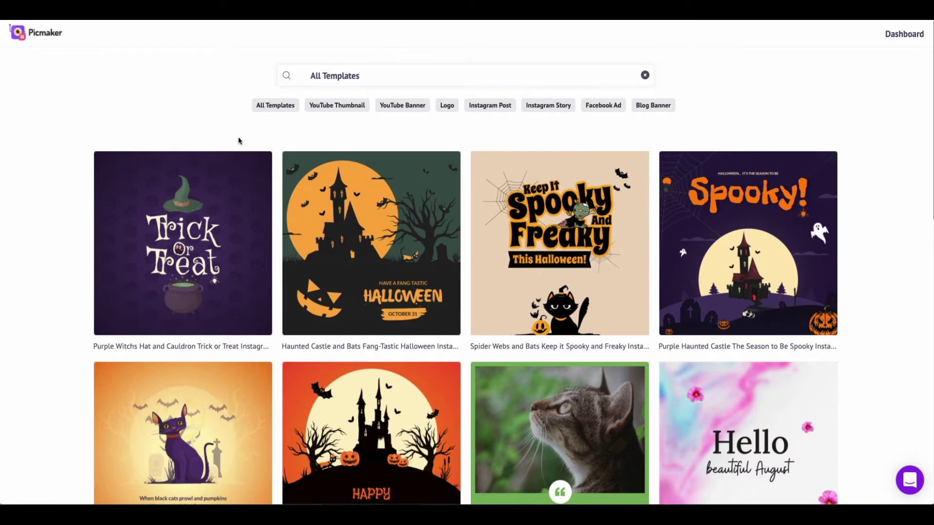
scroll(224, 155, down, 2)
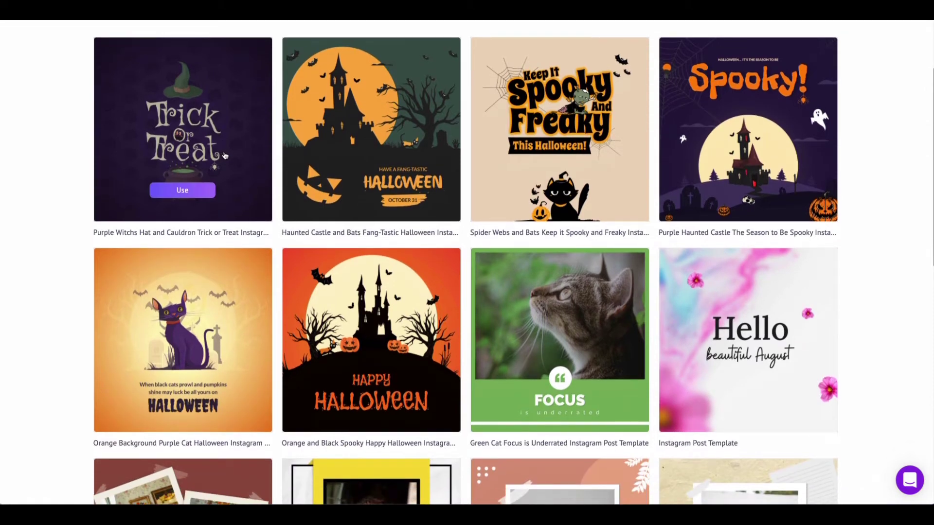
scroll(268, 153, up, 2)
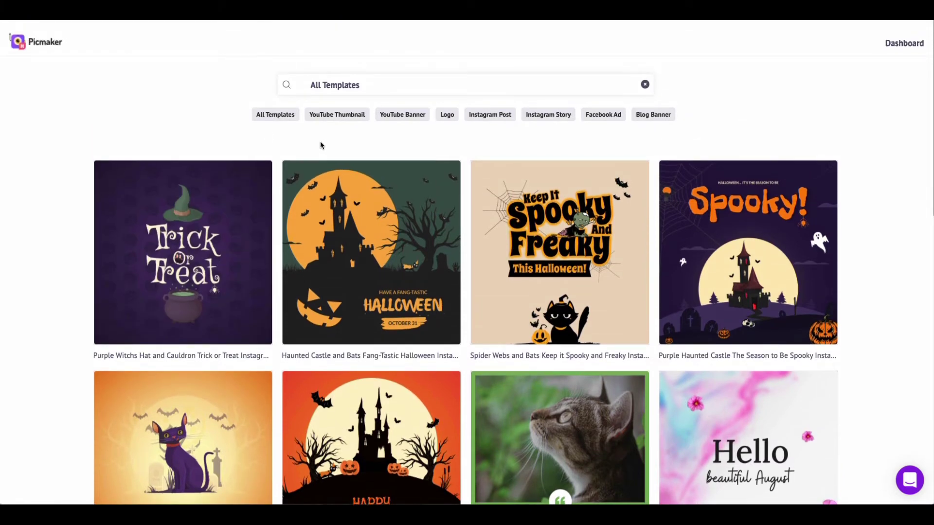
click(363, 85)
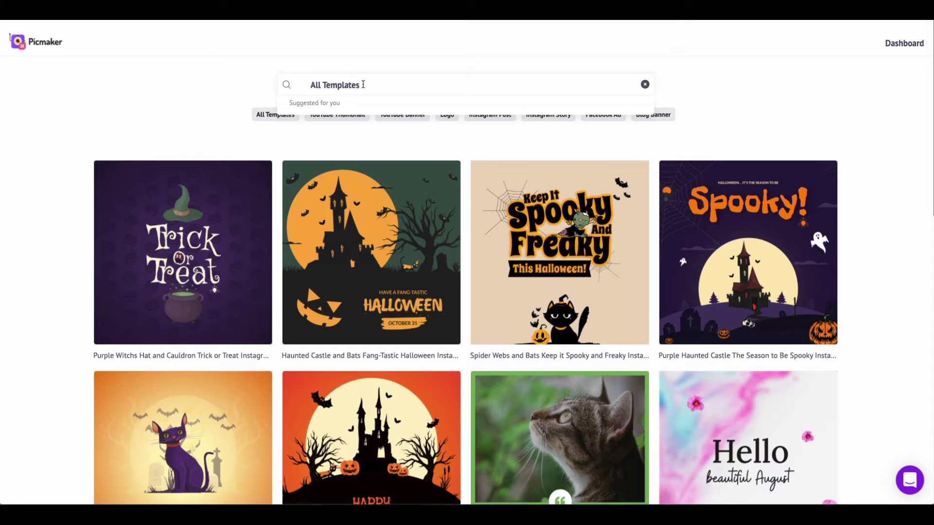
text(dof)
key(BackSpace)
key(Home)
drag(373, 85, 287, 86)
key(BackSpace)
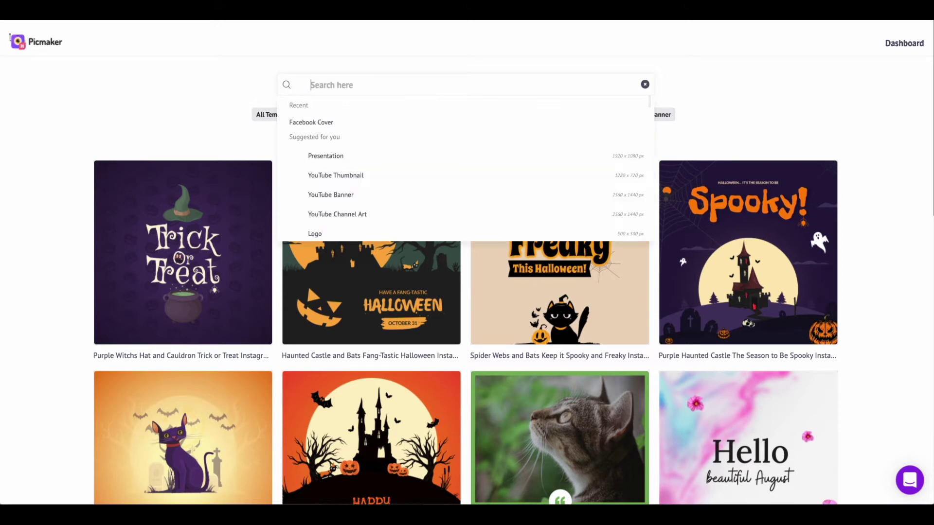
Step: Search templates for 'dogs' and start a design from the My Pety logo
text(dogs)
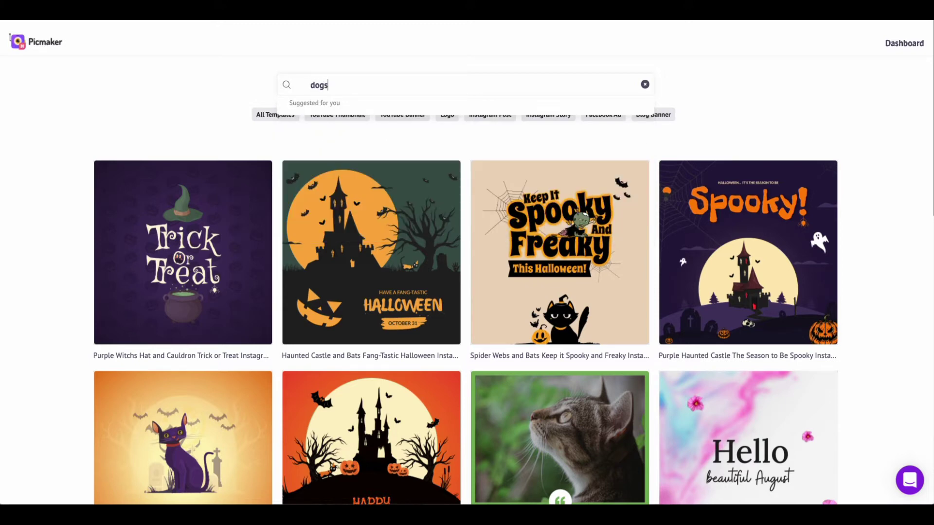
key(Return)
mouse_move(364, 264)
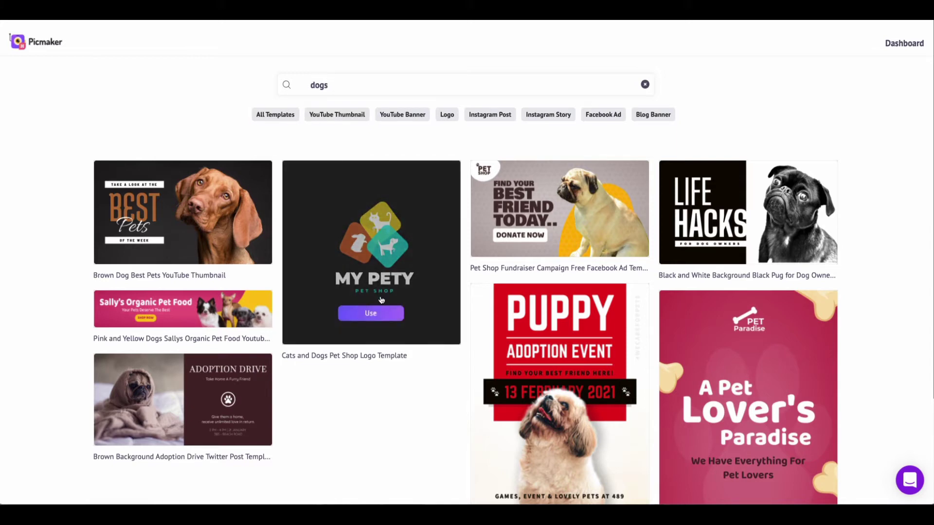
click(362, 312)
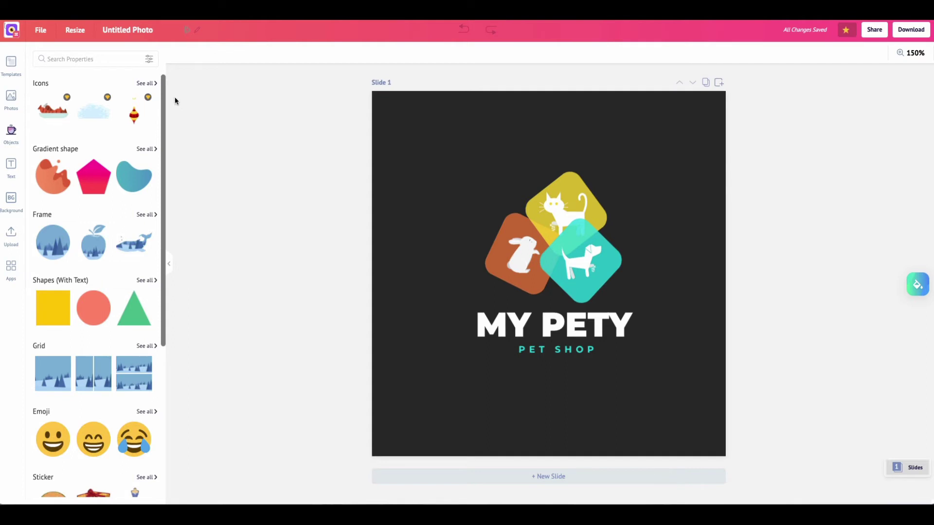
Step: Replace the design with the gold Stacey & Kim scales-of-justice logo template
click(14, 65)
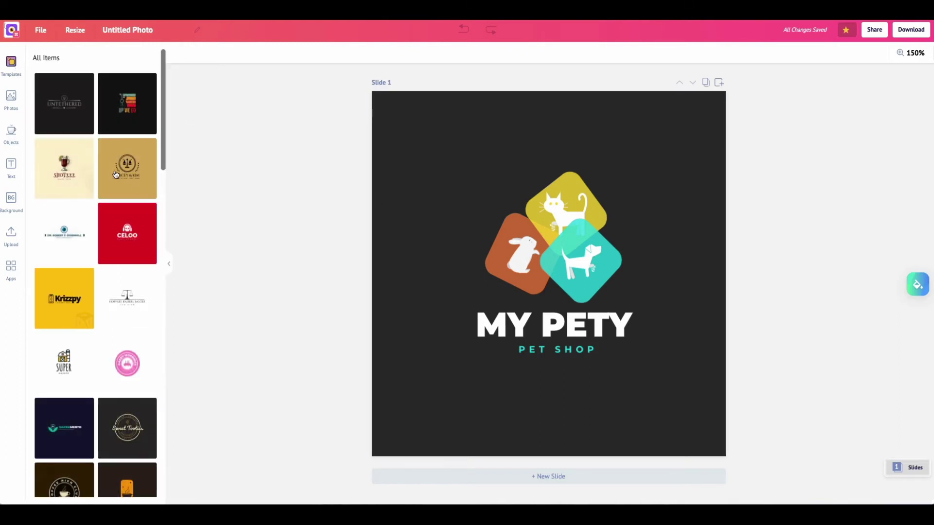
click(121, 178)
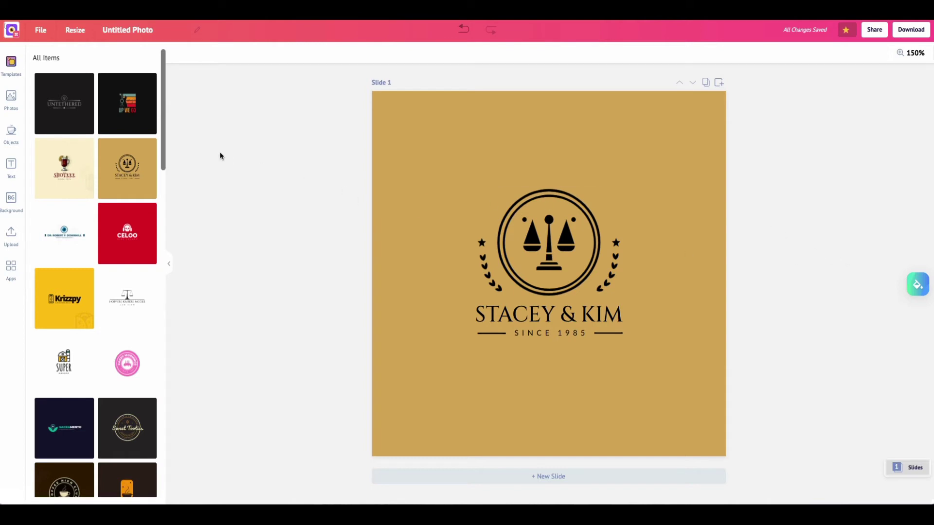
click(14, 102)
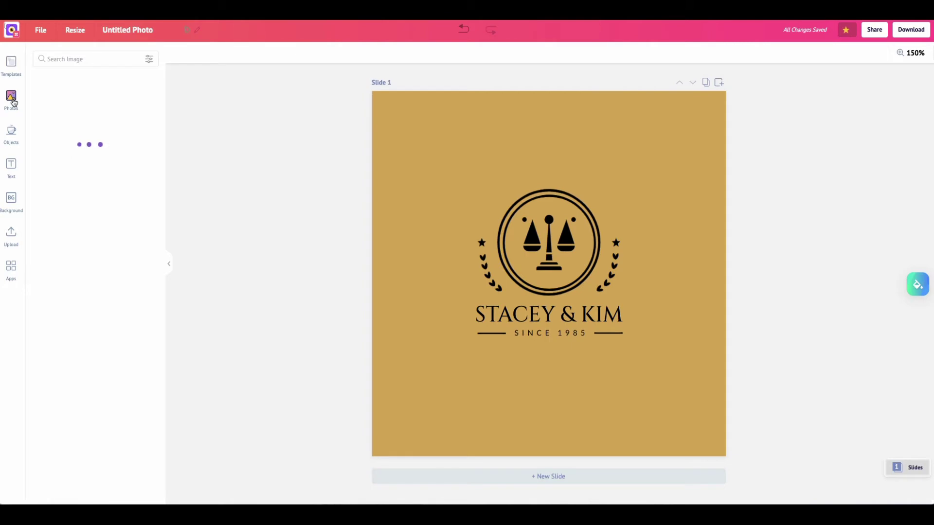
Step: Browse the Objects, Text, My Fonts and Background libraries for the logo
click(19, 143)
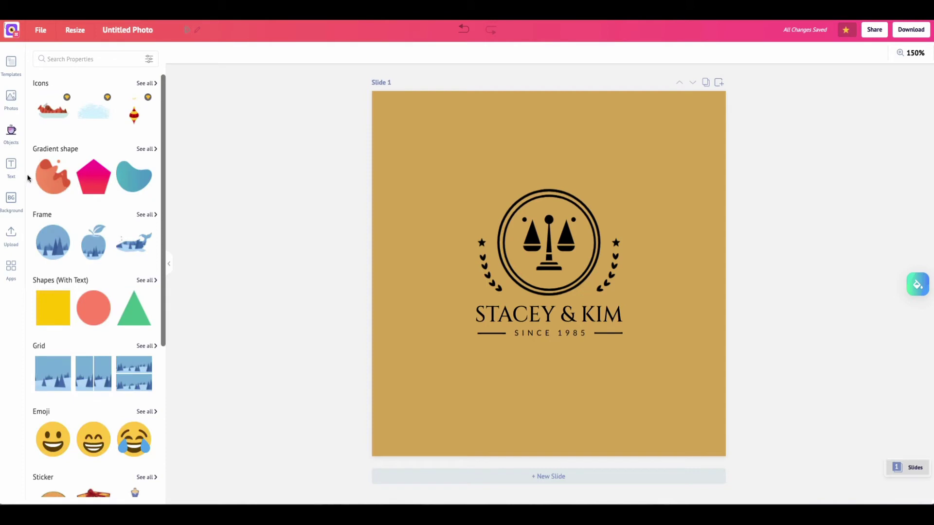
click(10, 171)
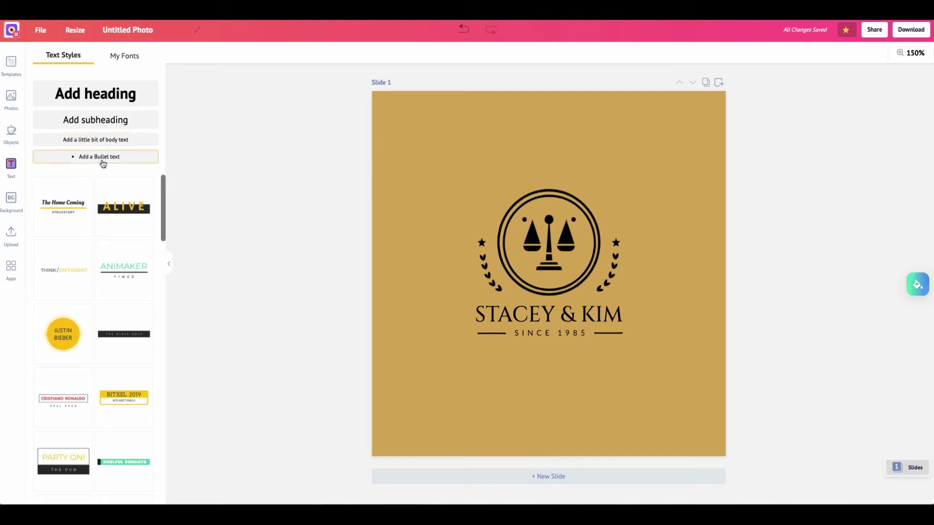
click(128, 58)
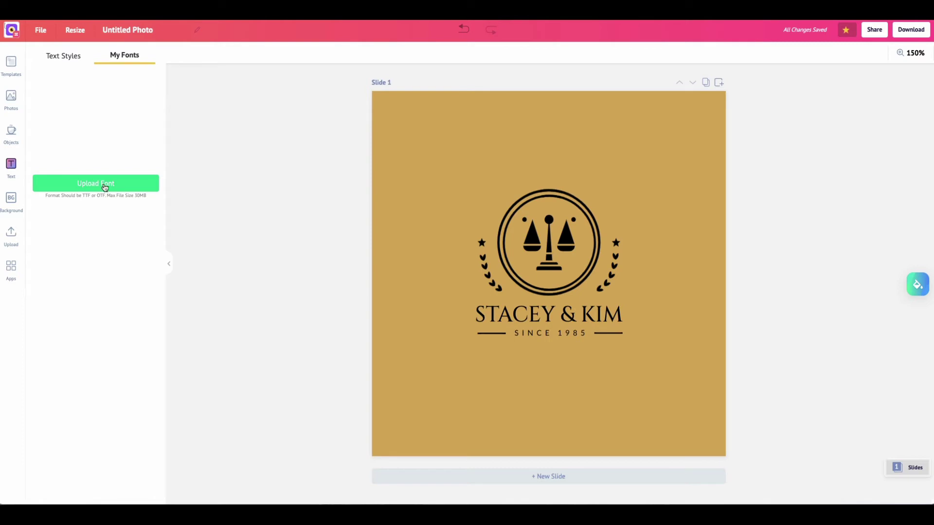
click(11, 200)
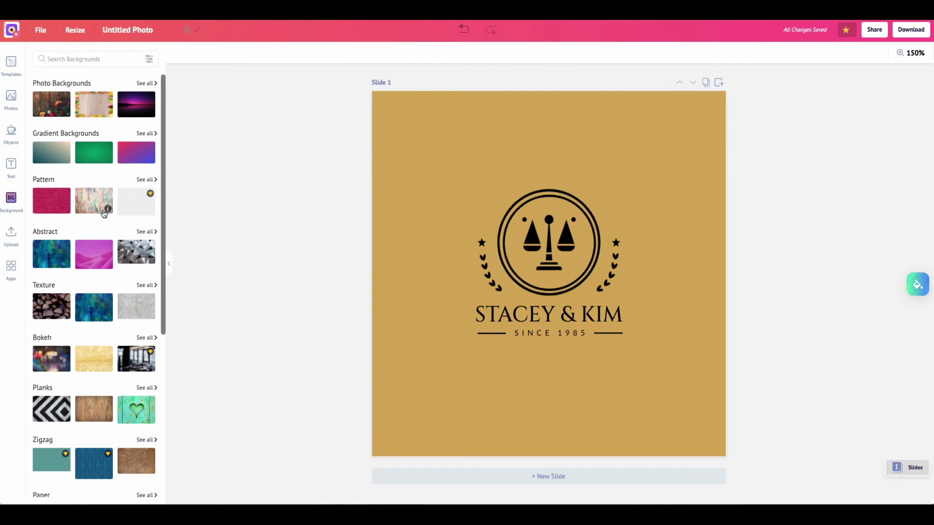
Step: Check the Upload panel, then the Apps integrations such as Pexels and Pixabay
mouse_move(108, 209)
click(12, 234)
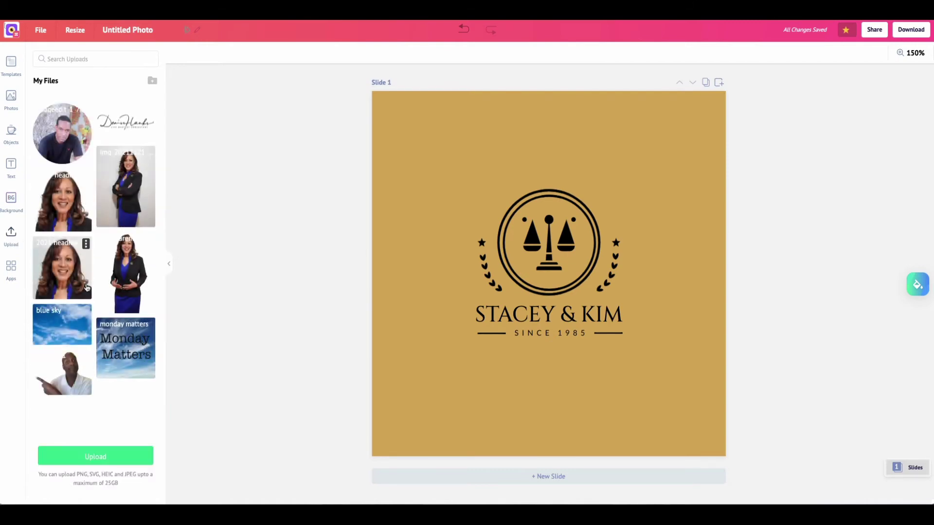
click(12, 271)
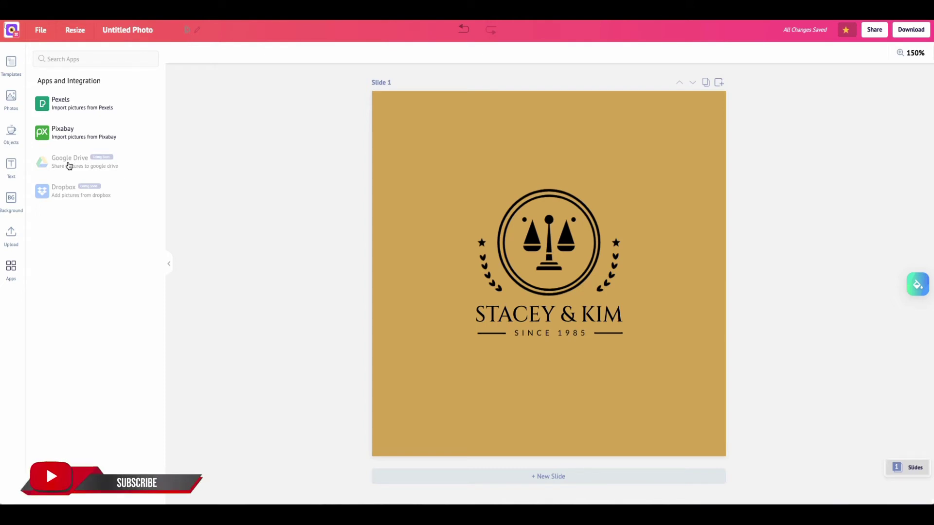
Step: Select the circular scales emblem, then browse the logo template gallery
click(566, 232)
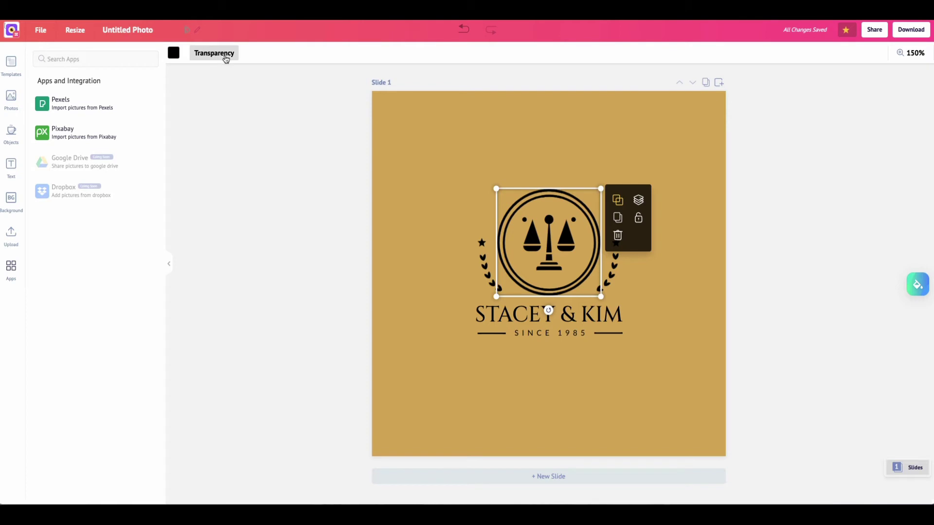
click(20, 75)
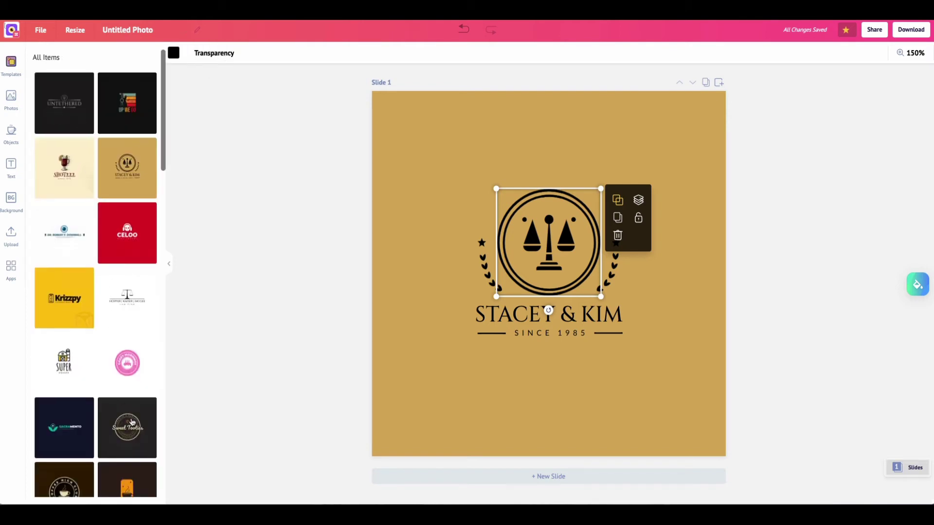
scroll(97, 389, down, 5)
Step: Load the Grand Housemasters logo template and select its red headline
click(65, 359)
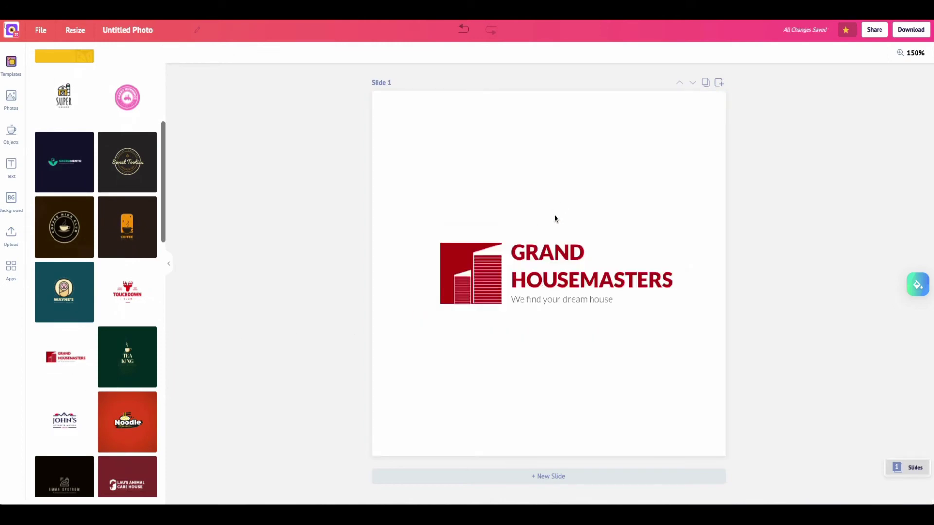
click(528, 256)
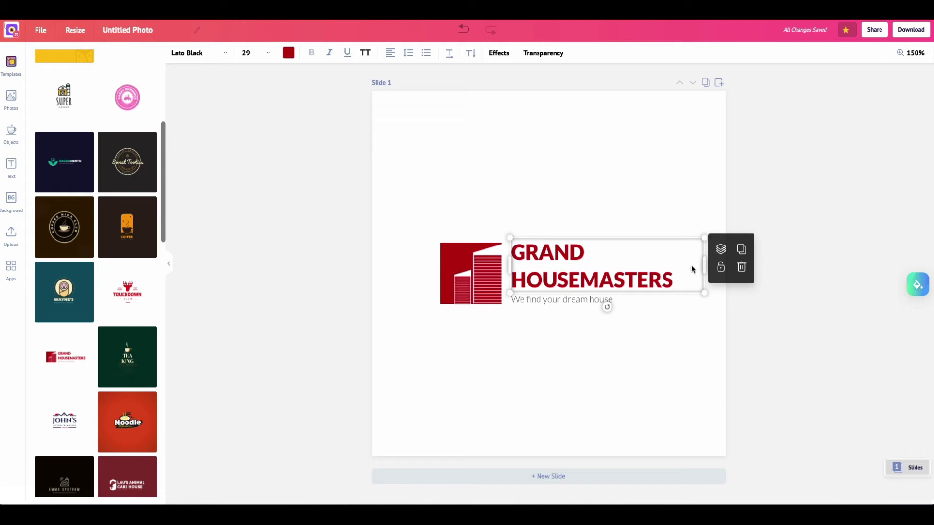
Step: Lock the GRAND HOUSEMASTERS heading, unlock it again, and show the Lato Black font list
click(721, 273)
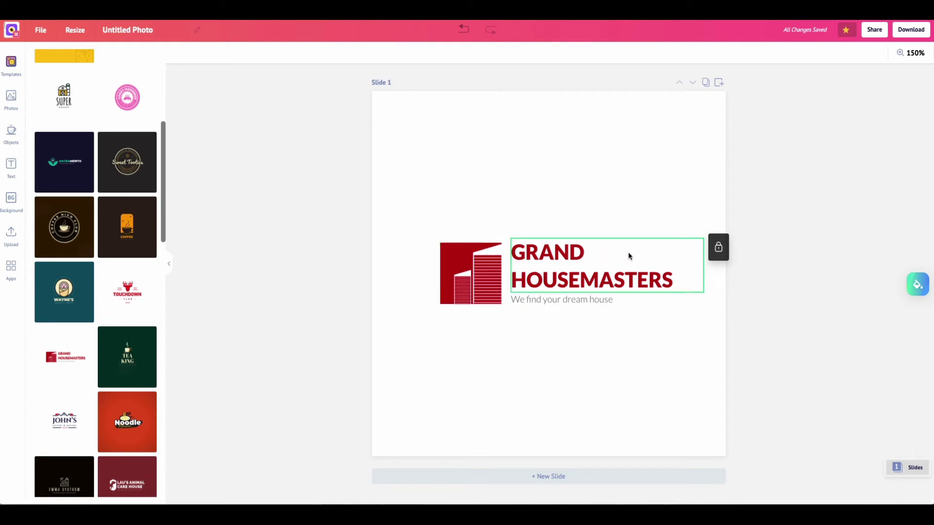
click(720, 249)
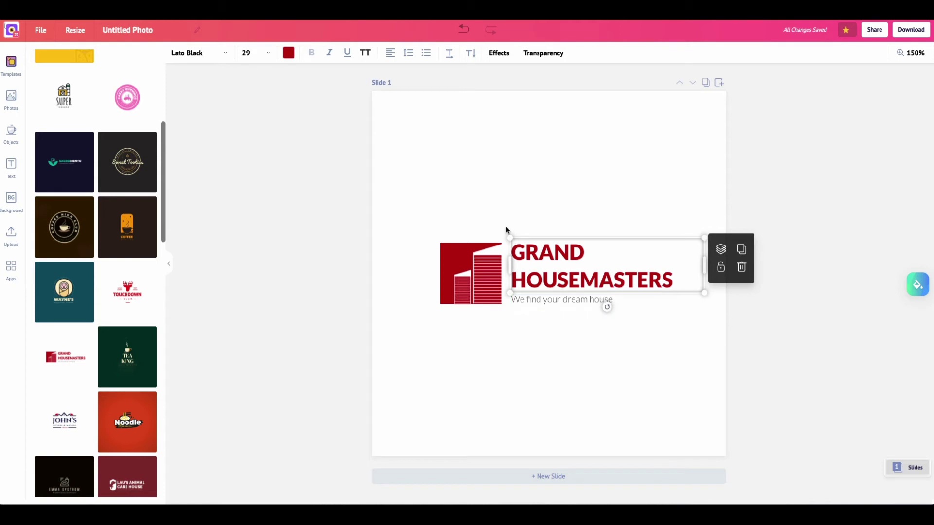
click(221, 56)
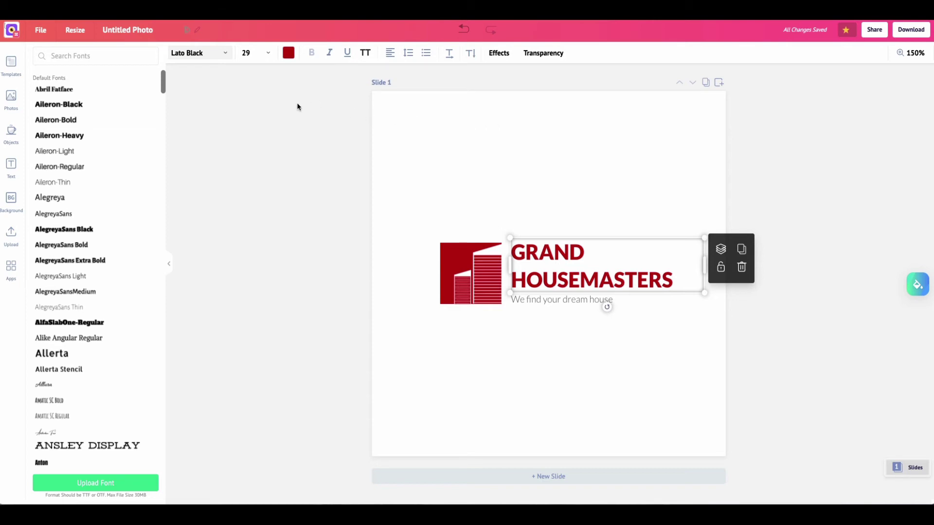
Step: Change the GRAND HOUSEMASTERS heading font from Lato Black to Aileron-Bold
double_click(576, 250)
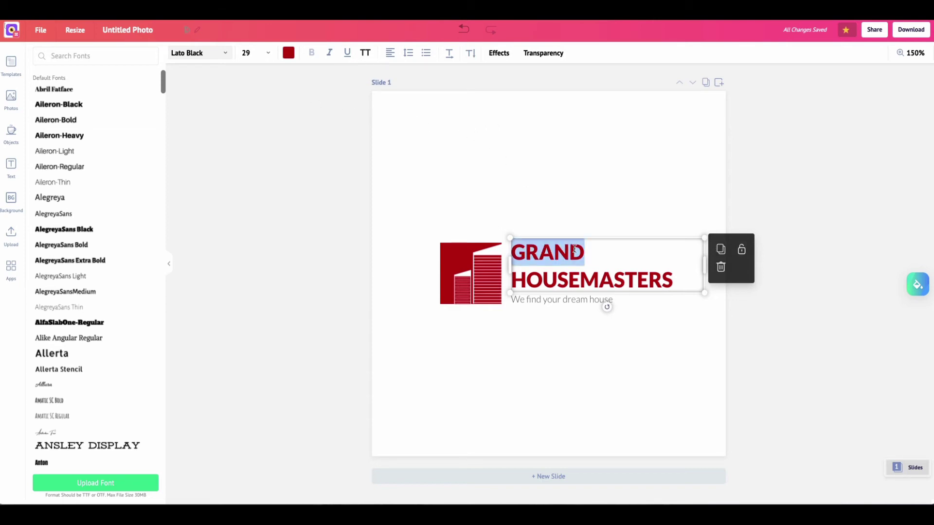
click(227, 53)
click(209, 57)
click(72, 122)
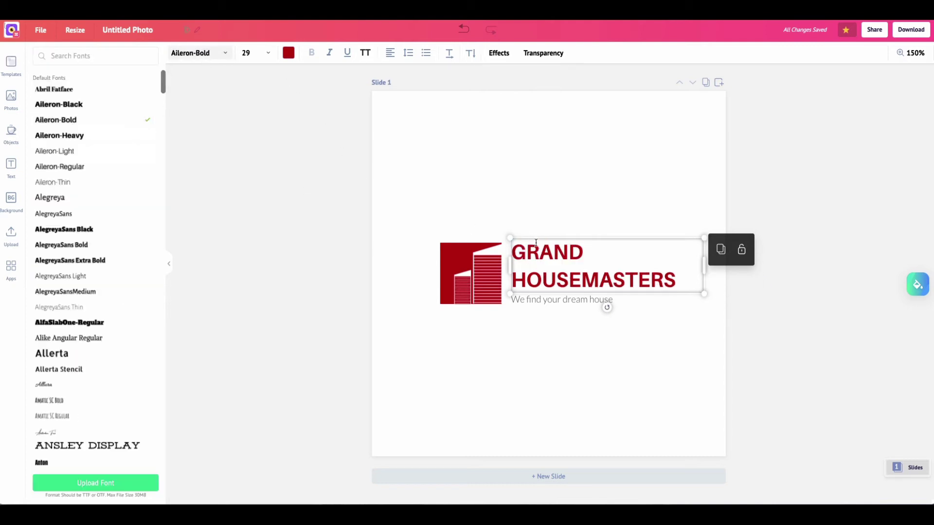
Step: Load the pink Cakey Mornings template, then open the recent skincare banner project 'Test'
click(298, 242)
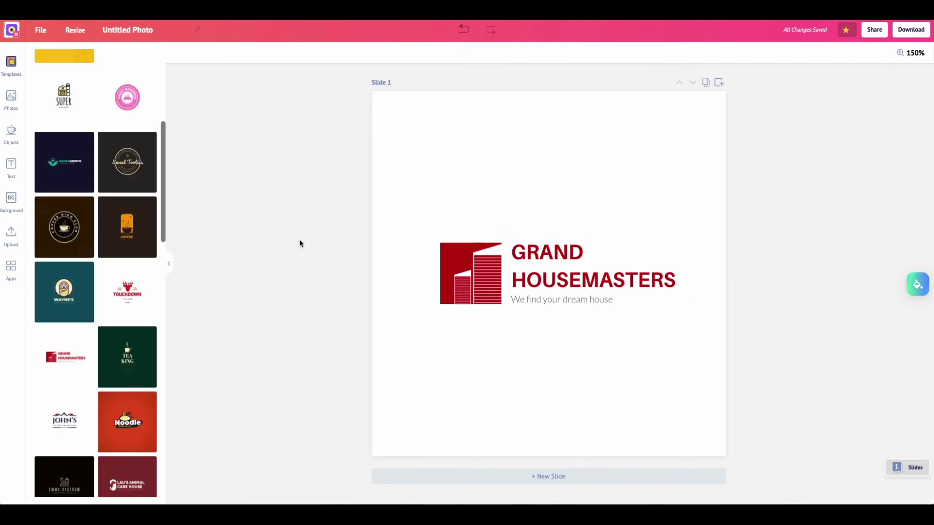
click(548, 209)
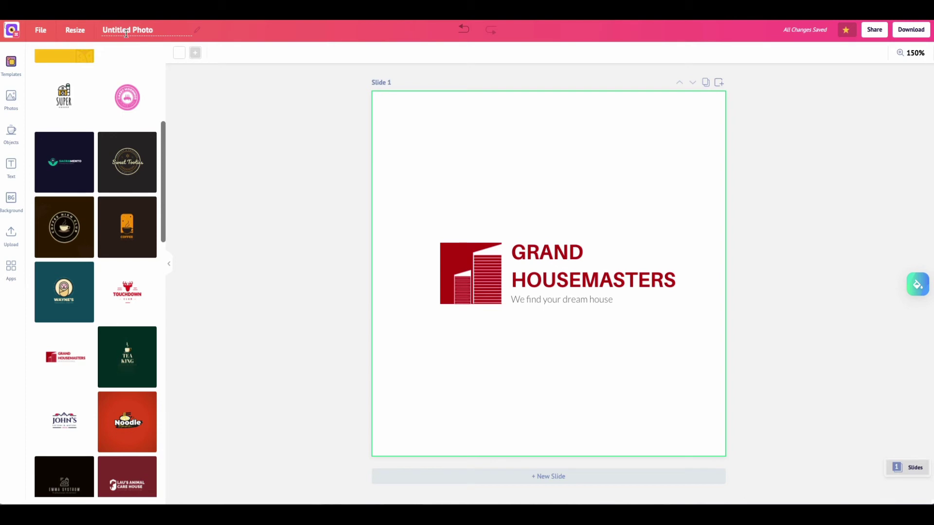
click(128, 108)
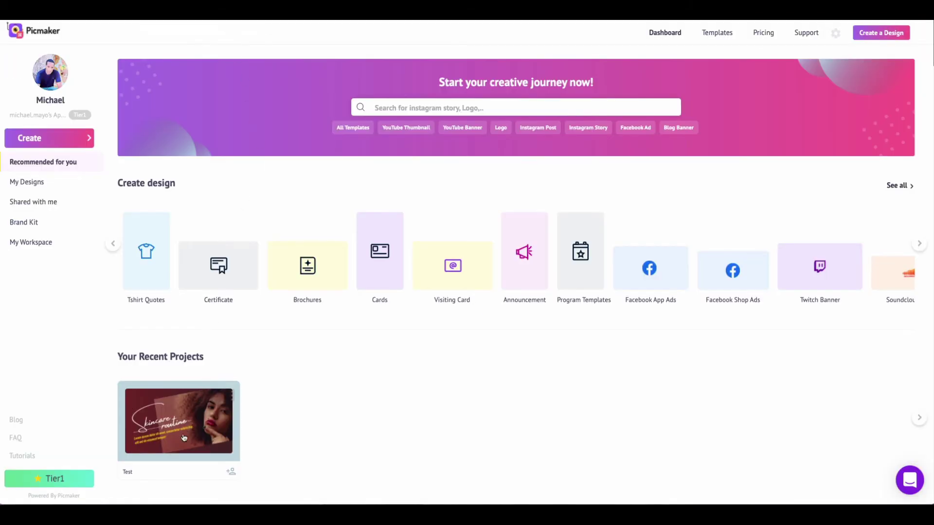
click(185, 437)
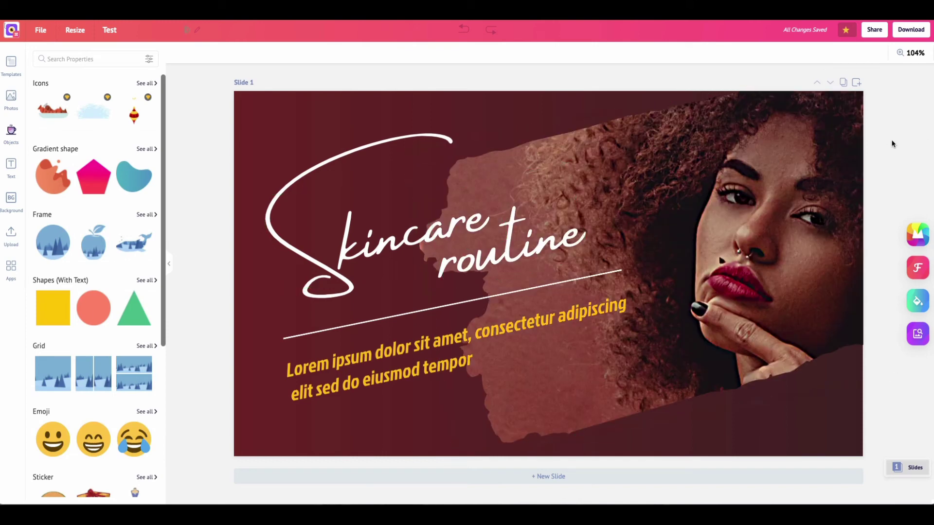
click(918, 243)
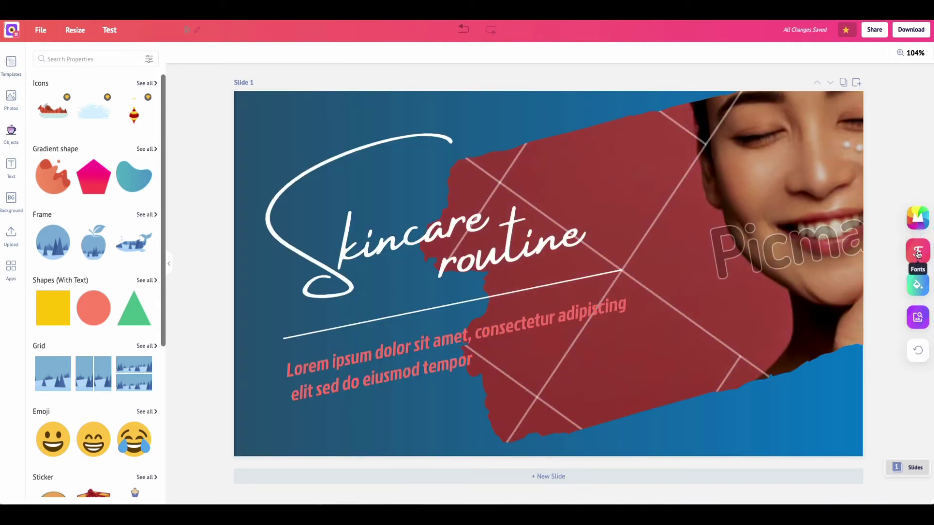
click(482, 250)
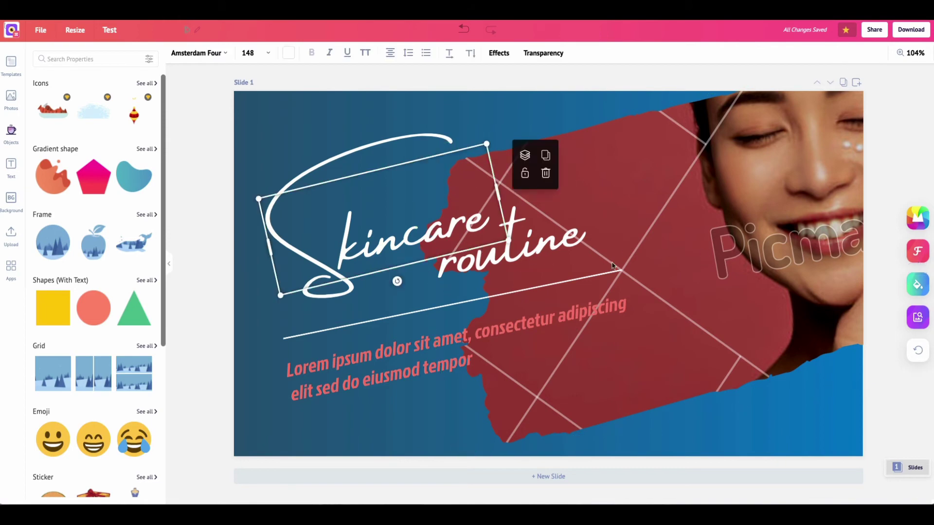
click(918, 251)
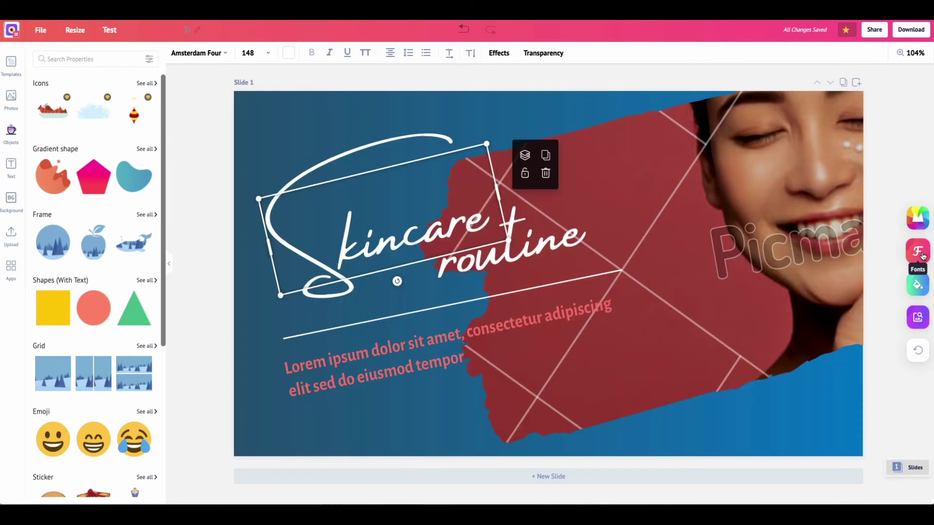
click(778, 441)
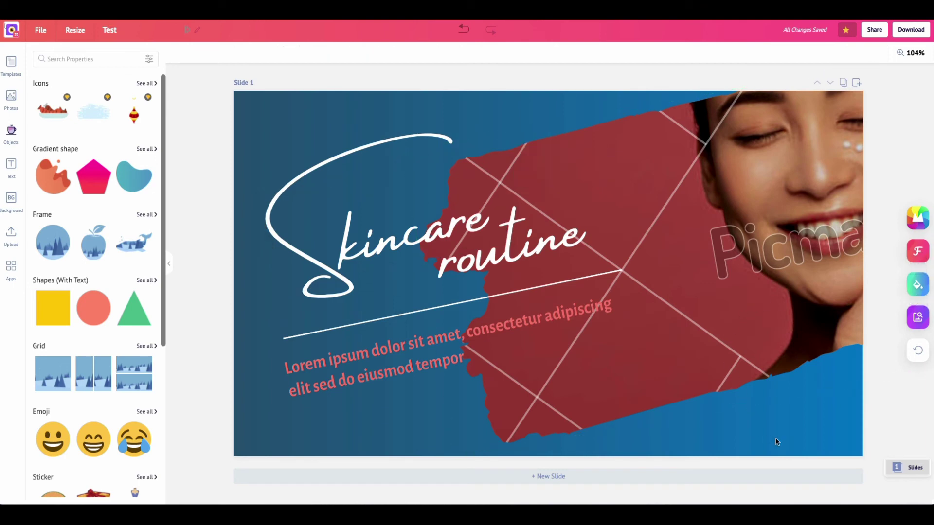
click(776, 424)
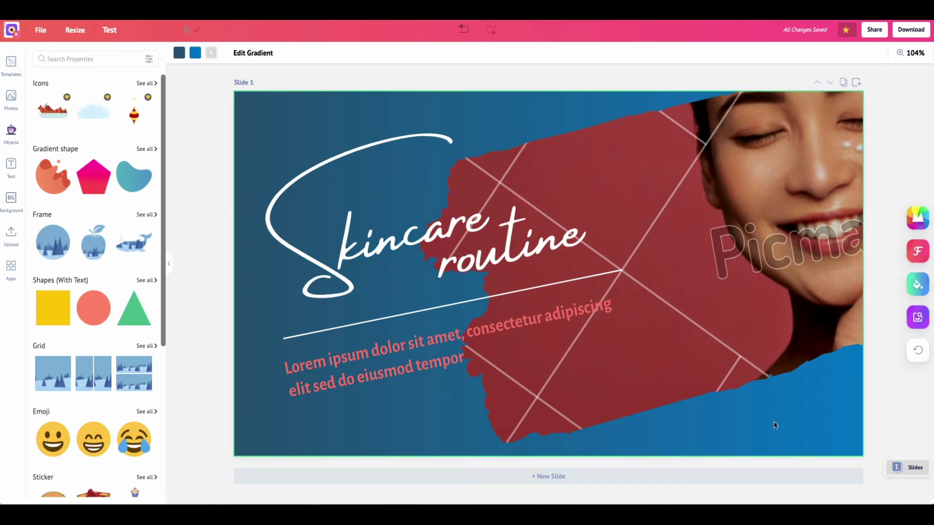
click(917, 291)
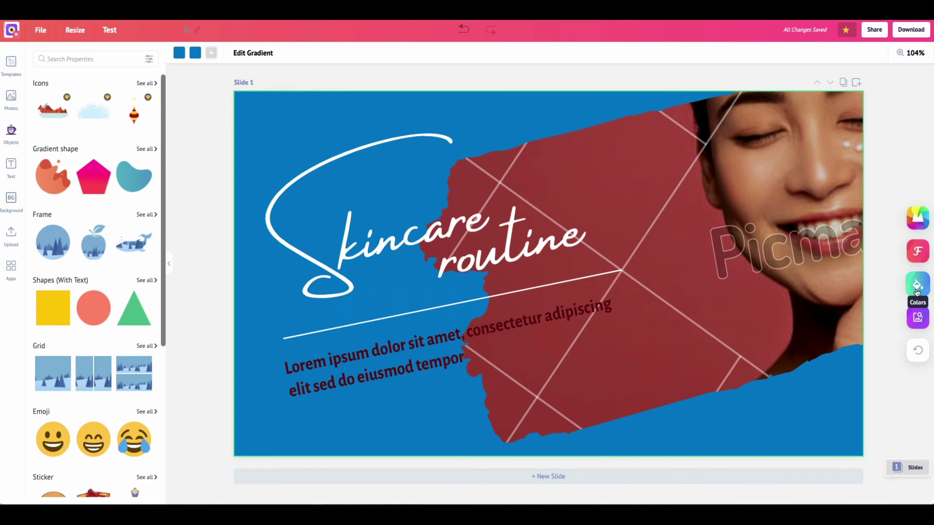
click(771, 283)
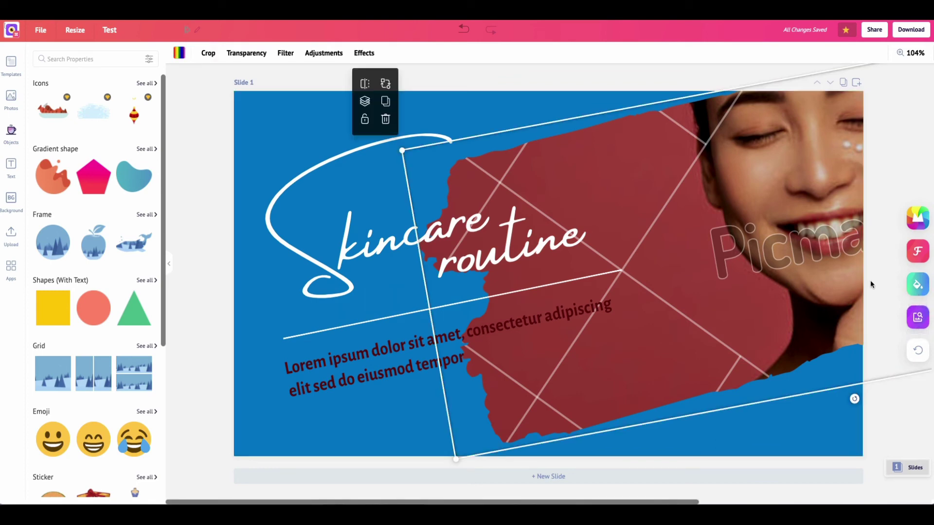
click(918, 319)
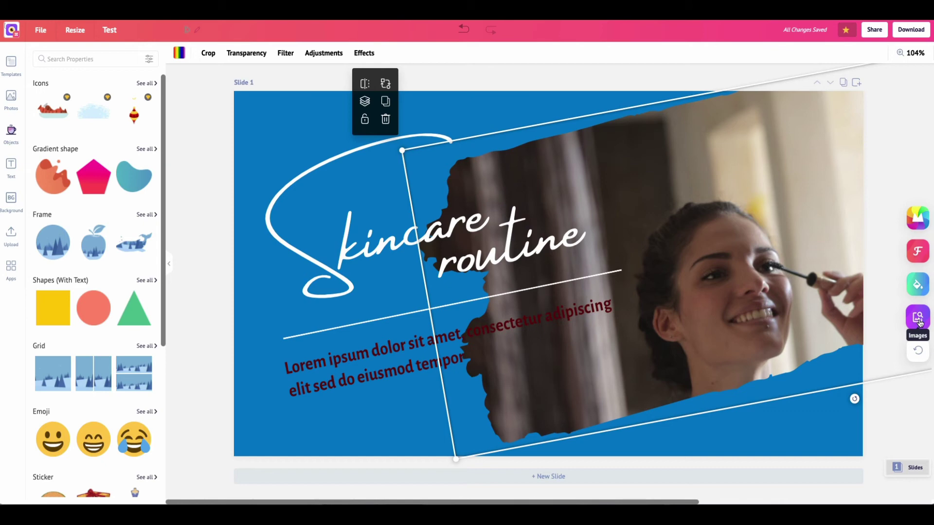
click(920, 356)
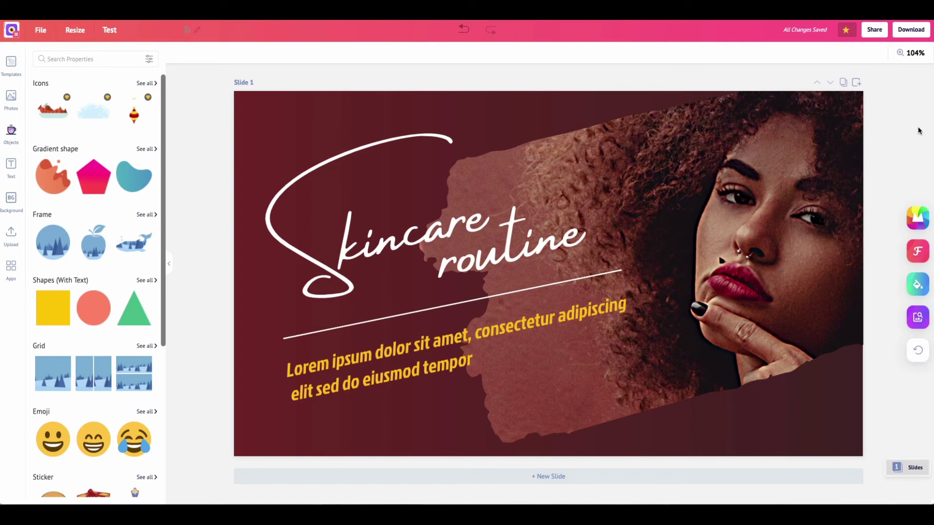
click(908, 31)
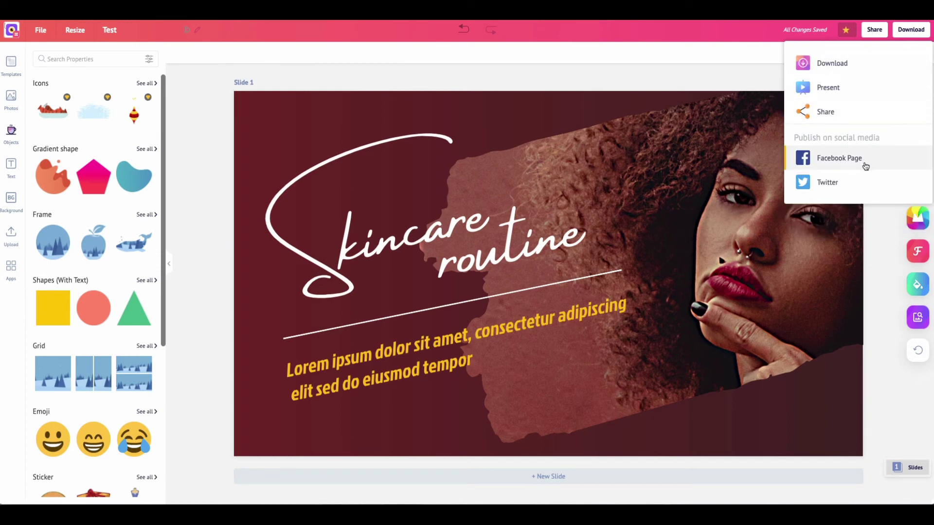
click(848, 64)
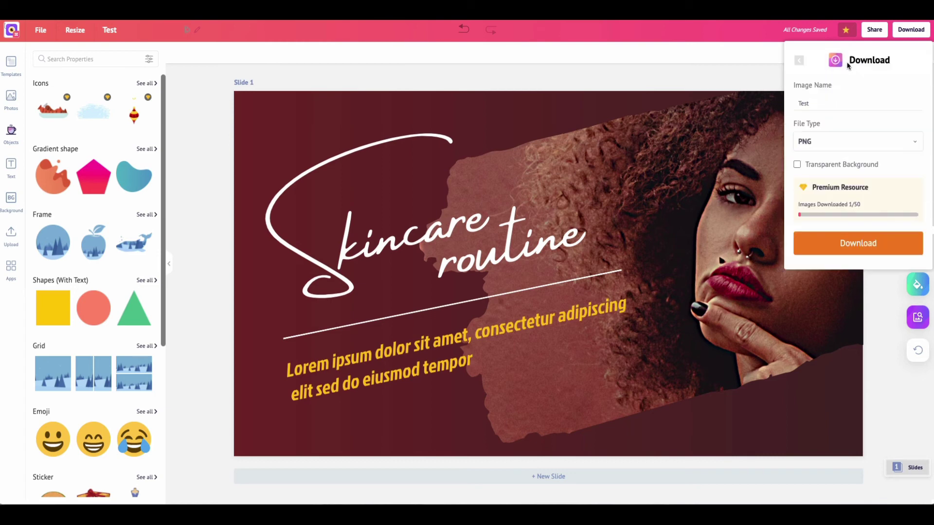
click(848, 149)
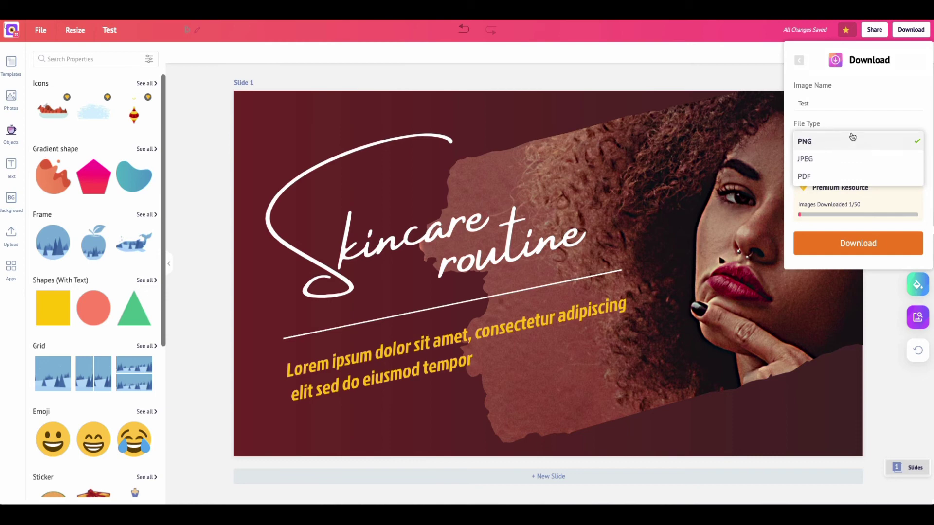
click(739, 75)
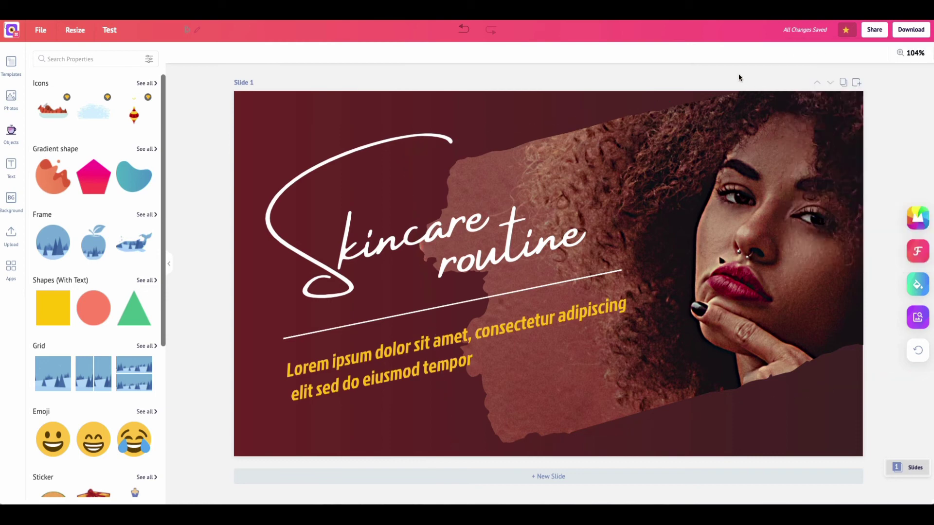
click(911, 29)
click(848, 70)
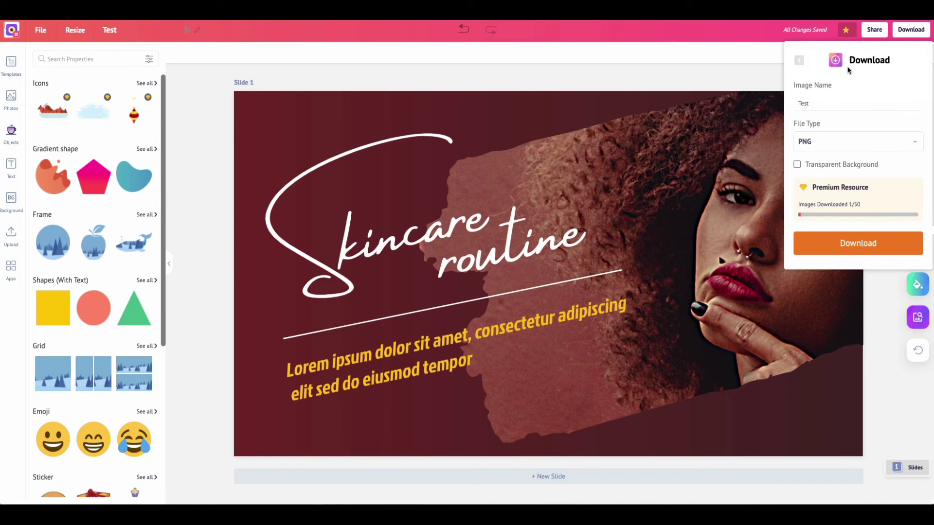
click(797, 165)
click(911, 32)
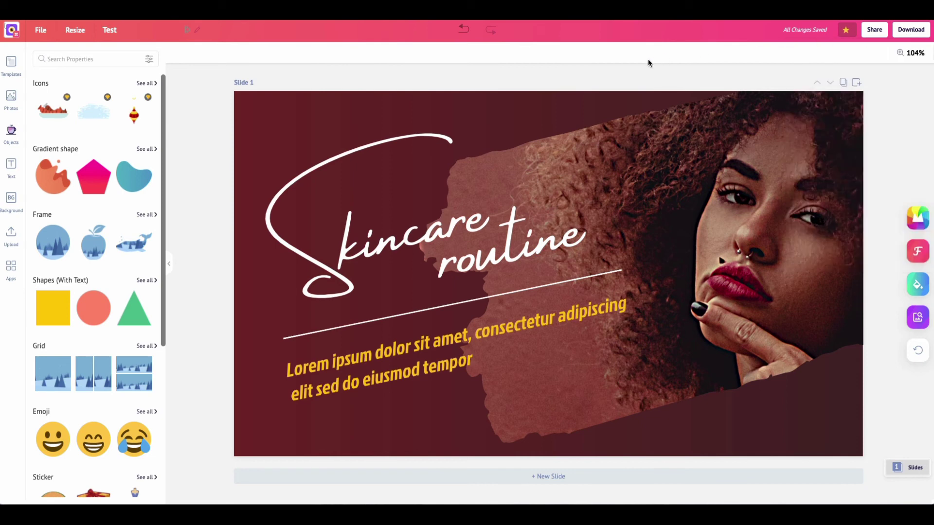